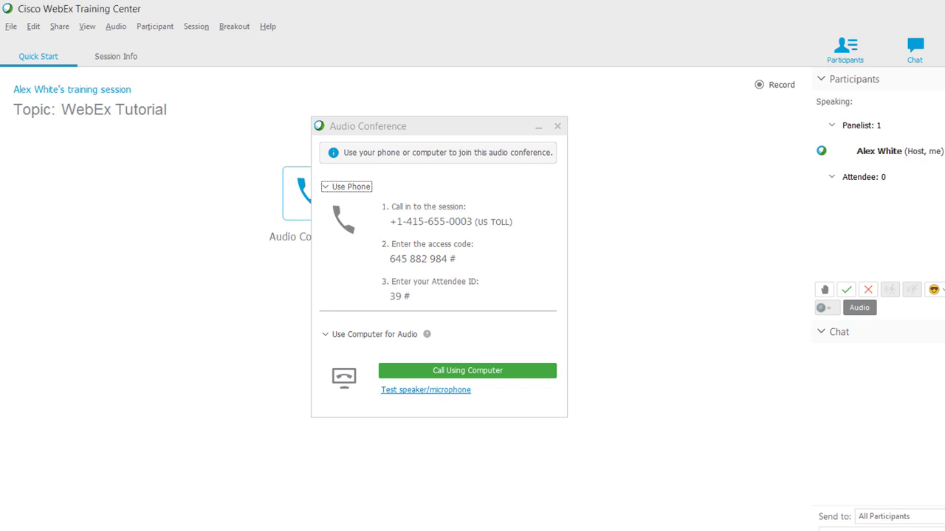
- Open the speaker and microphone test from the audio conference and check which microphones and speakers are available
left_click(116, 27)
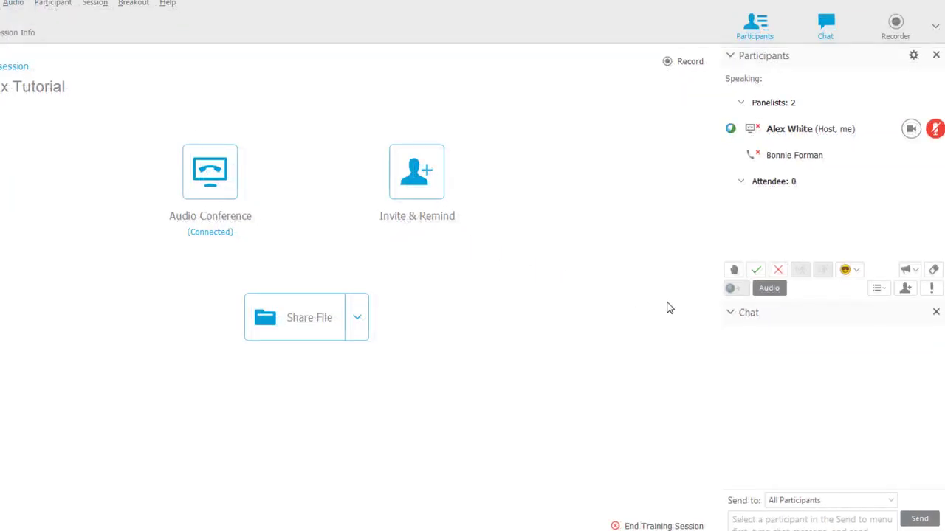
left_click(771, 292)
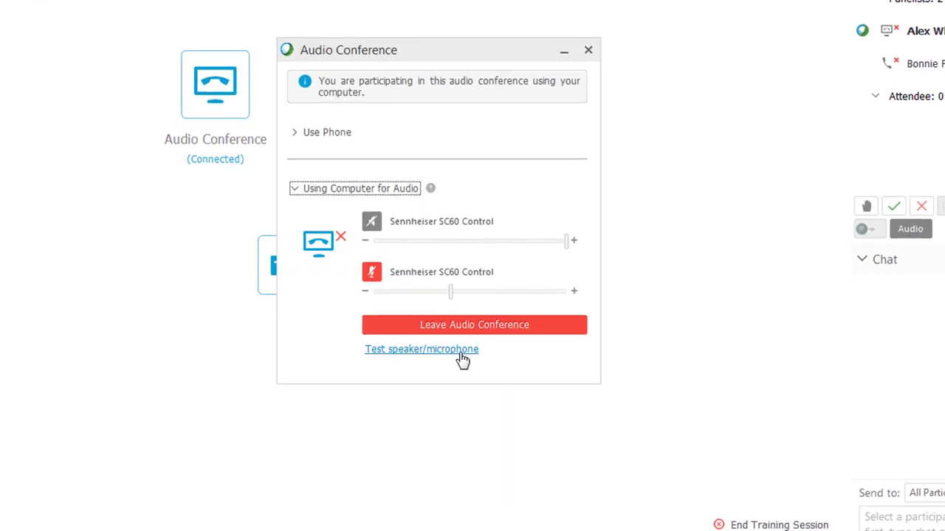
left_click(457, 355)
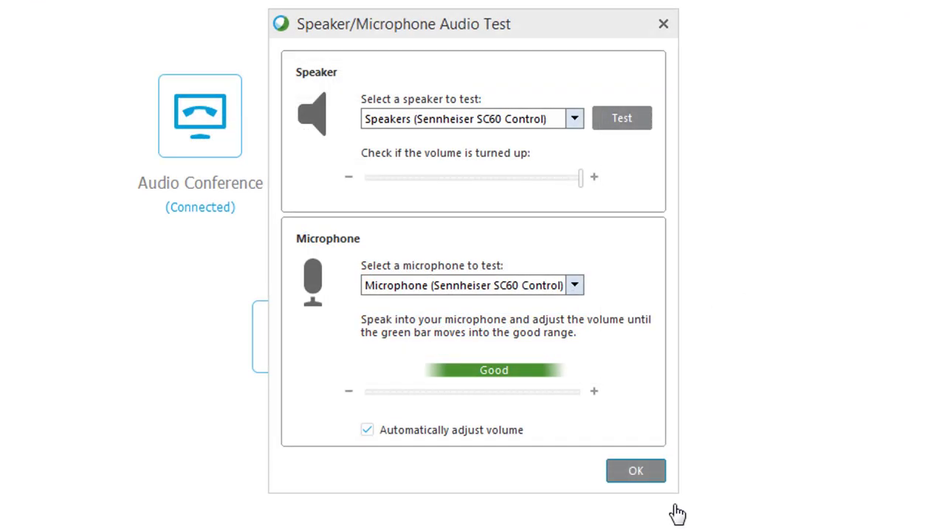
left_click(575, 288)
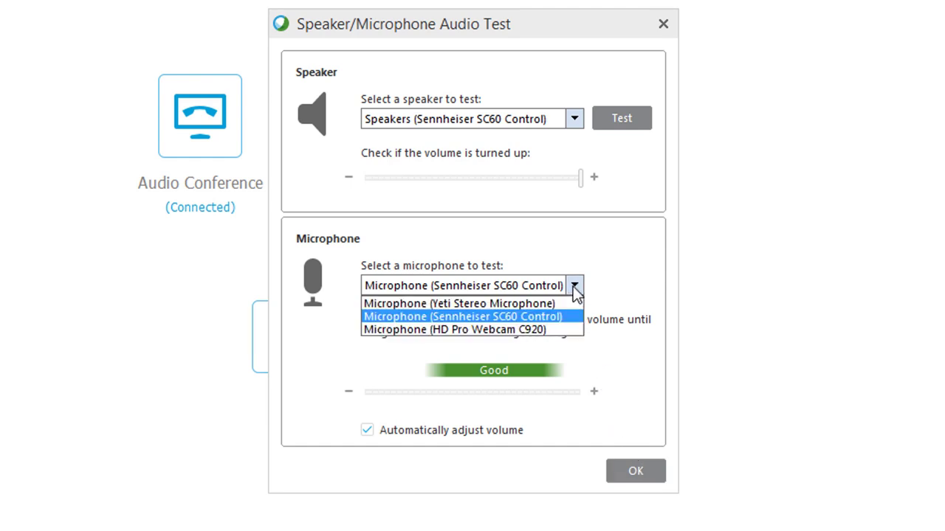
left_click(575, 287)
left_click(575, 120)
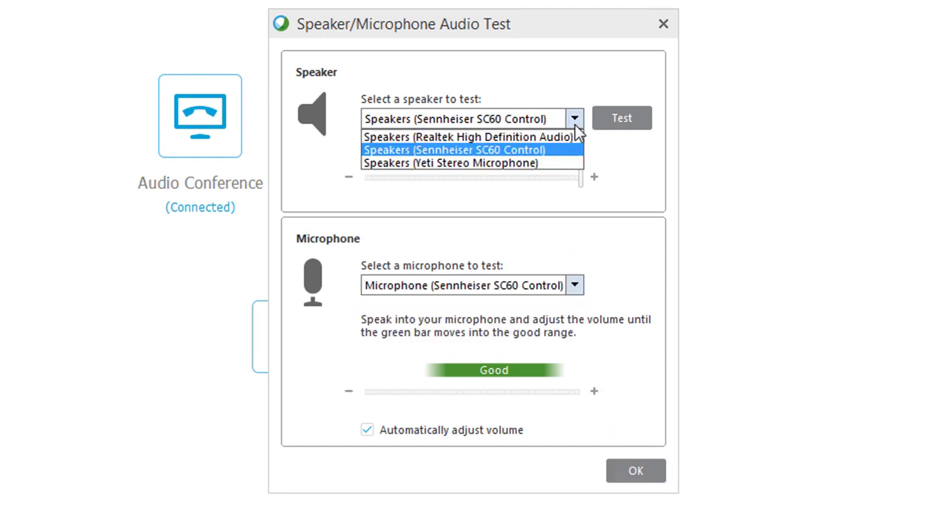
left_click(575, 124)
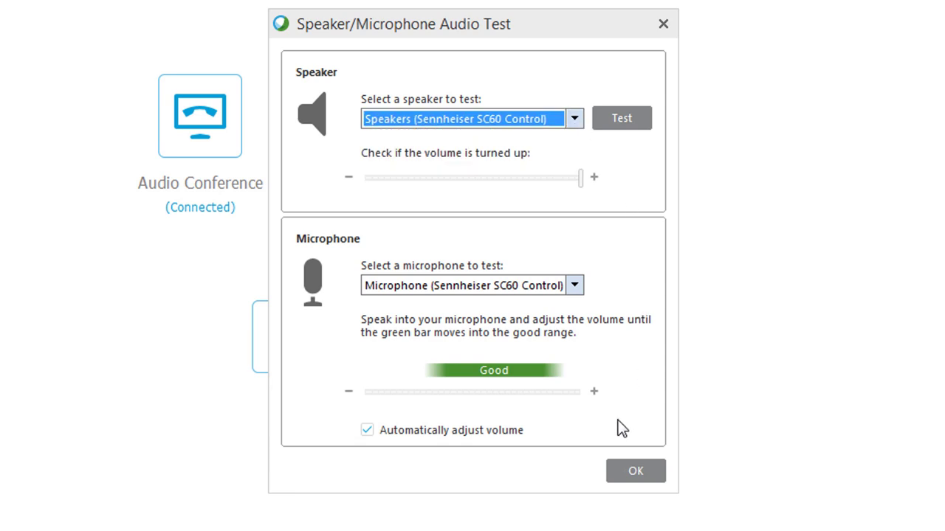
- Turn off automatic microphone volume adjustment, raise the microphone volume slightly within the Good range, and accept the audio settings
left_click(368, 431)
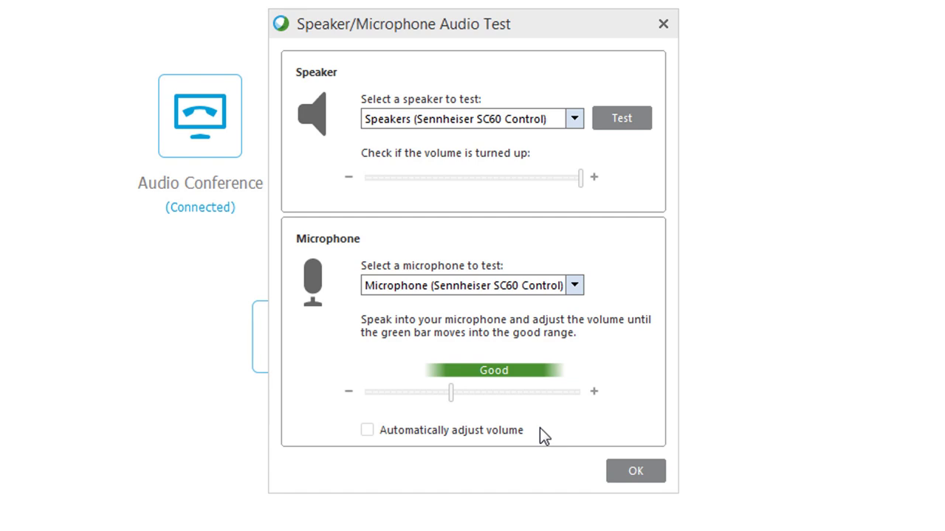
left_click_drag(452, 393, 477, 395)
left_click(636, 472)
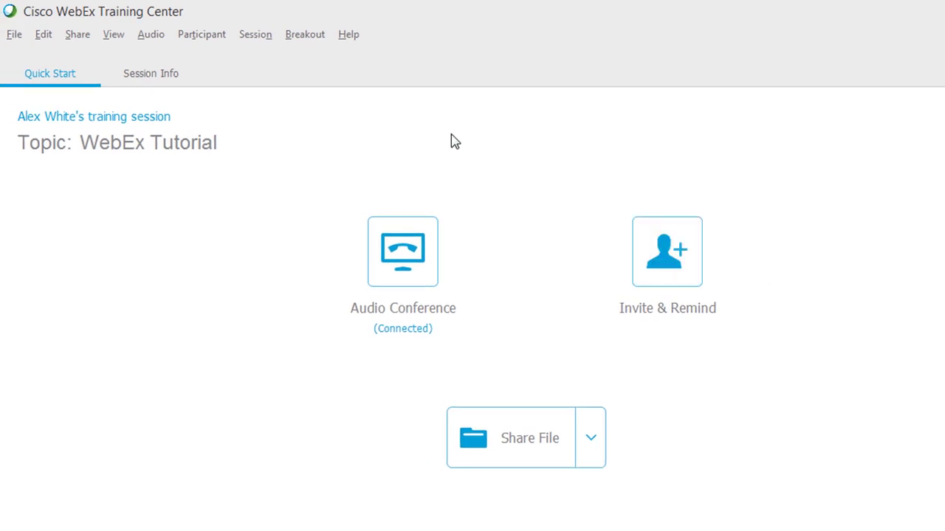
- Turn on Mute on Entry for participants joining the session
left_click(219, 41)
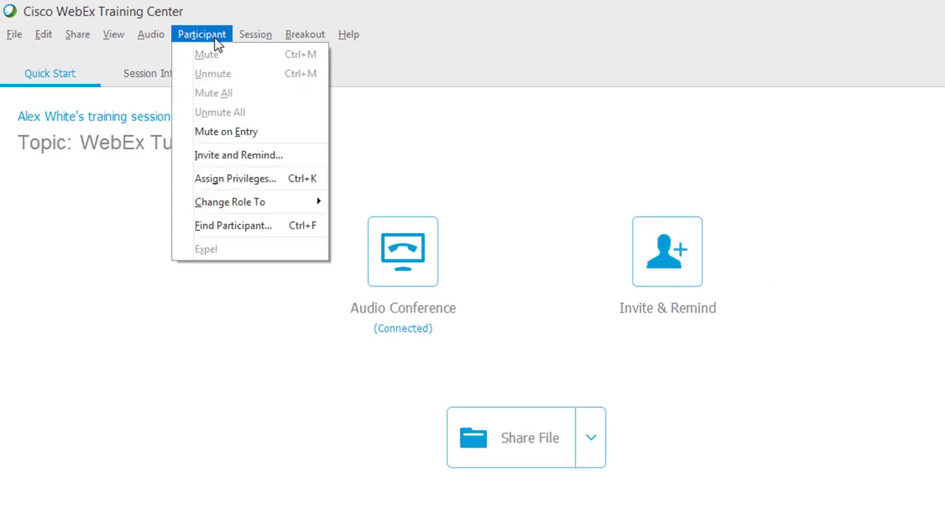
left_click(297, 133)
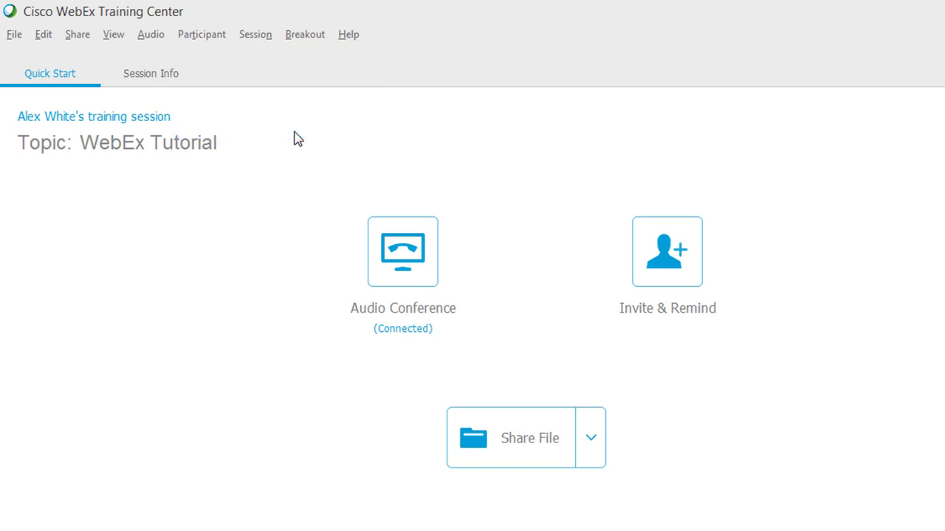
- Set attendee privileges to disallow sending video, remote control of shared content and breakout sessions, and allow chat with all attendees
left_click(227, 38)
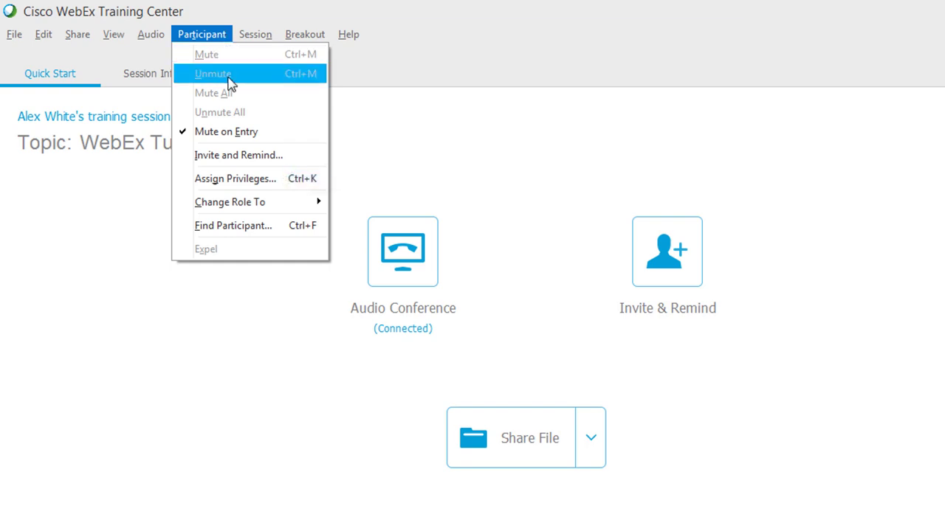
left_click(201, 179)
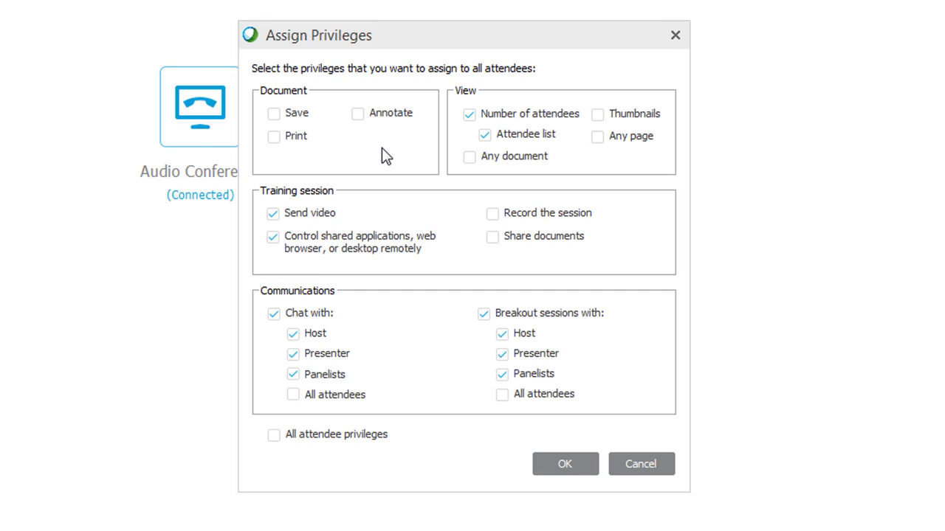
left_click(273, 214)
left_click(275, 238)
left_click(293, 395)
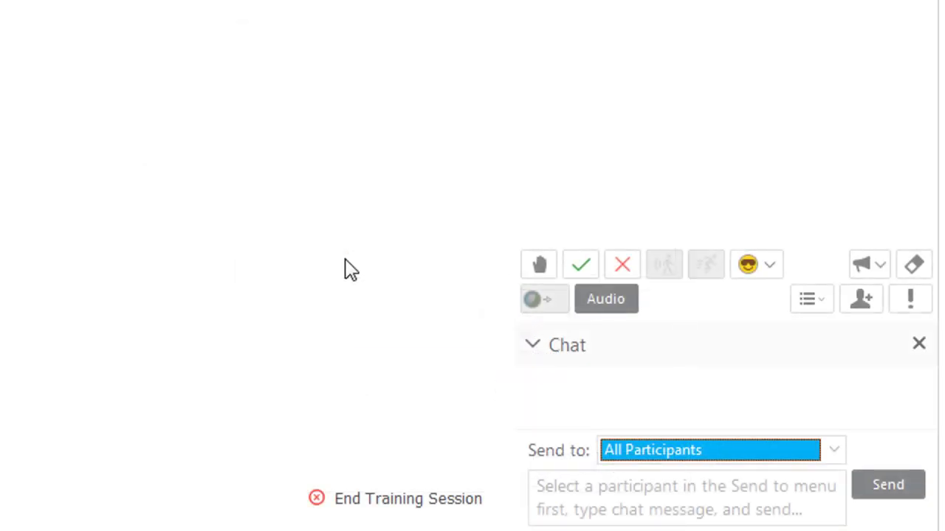
left_click(834, 451)
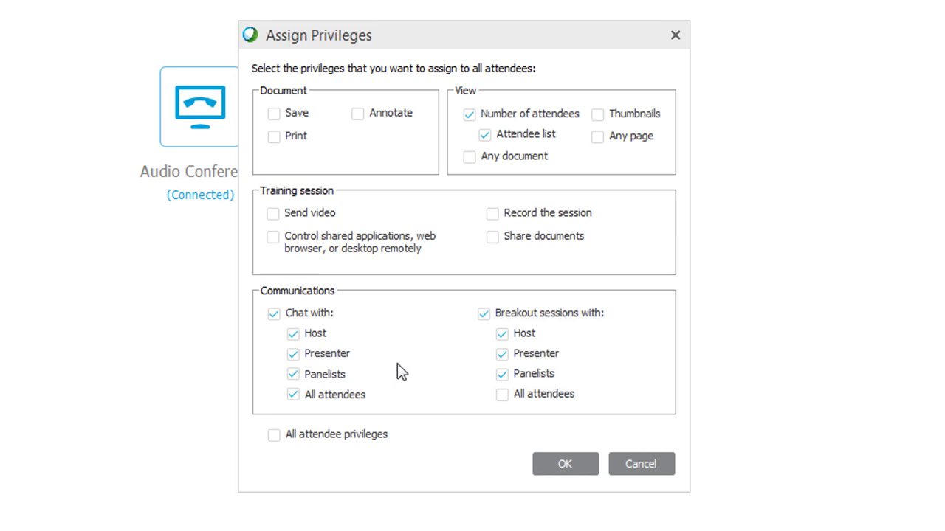
left_click(484, 315)
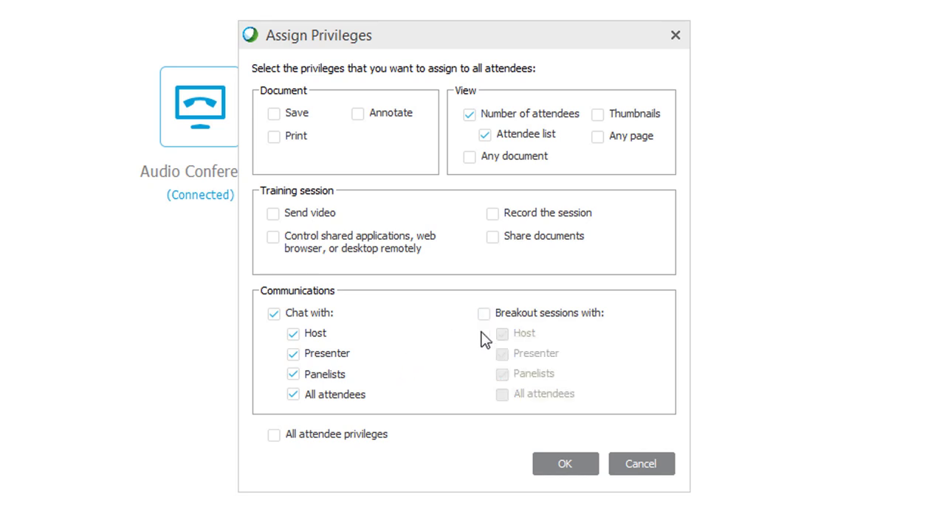
left_click(561, 467)
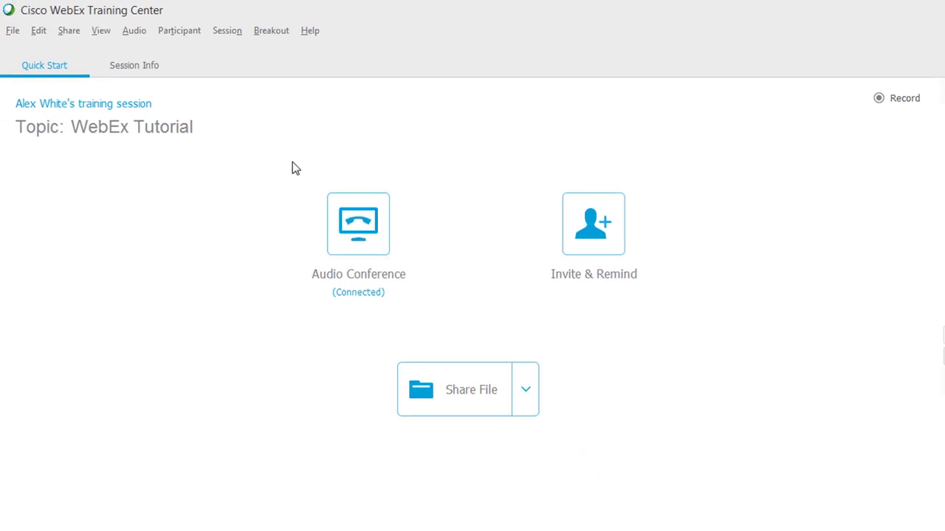
- Reopen the attendee privileges to review the assigned permissions, and close them
left_click(183, 32)
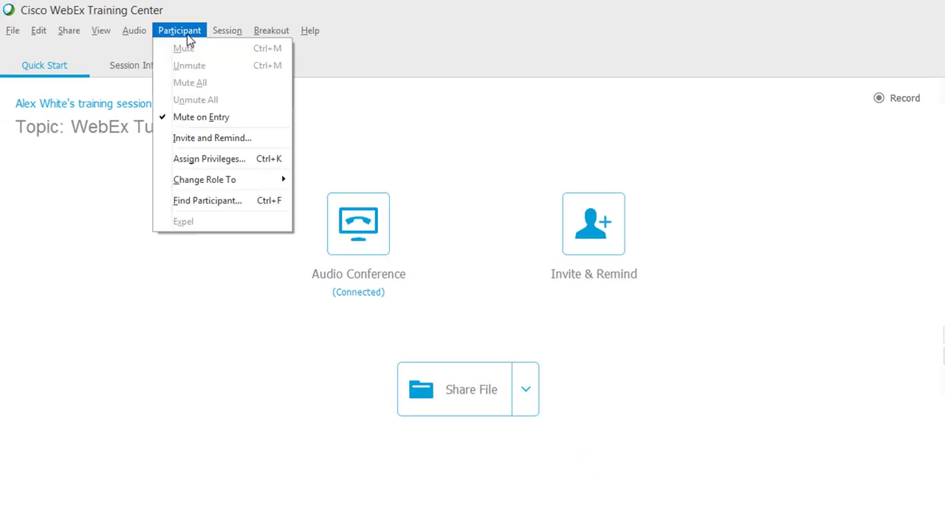
left_click(257, 160)
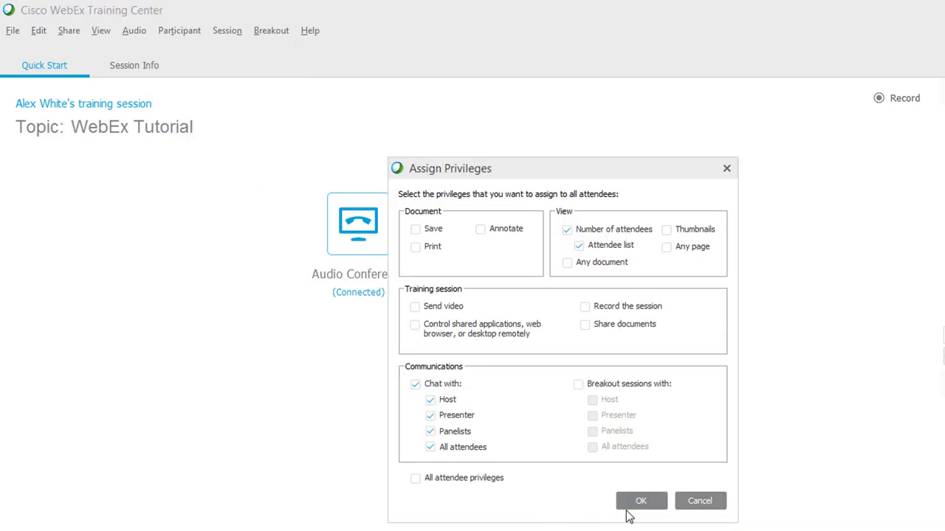
left_click(647, 505)
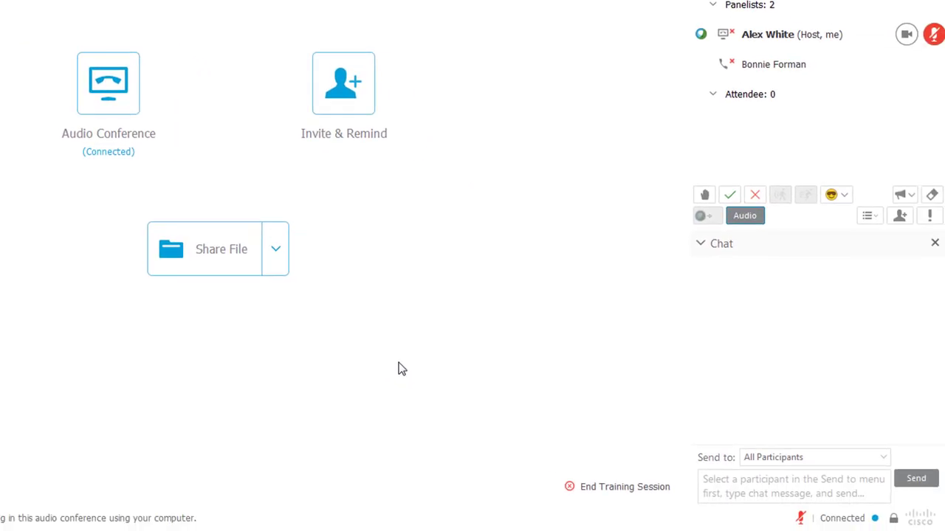
- Check the chat recipient choices and start a private chat with the other panelist from the participants list
left_click(883, 459)
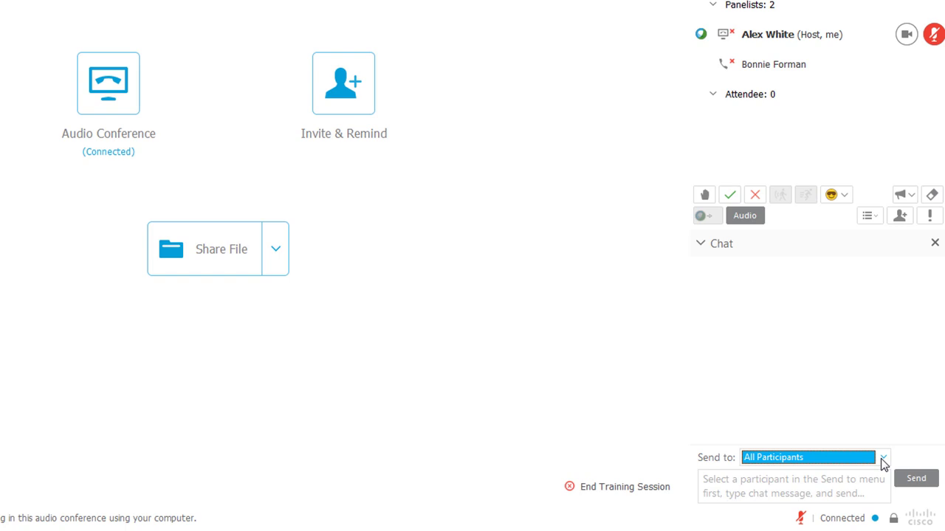
right_click(835, 62)
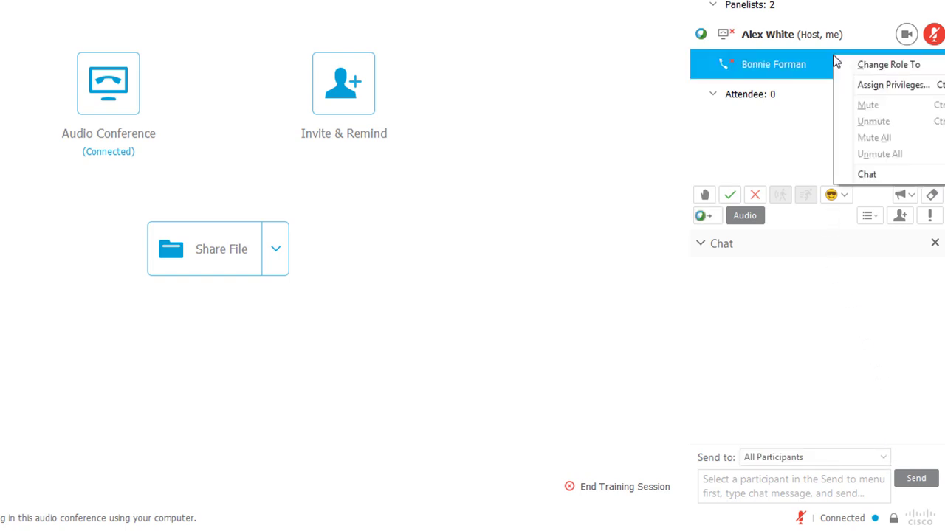
left_click(899, 180)
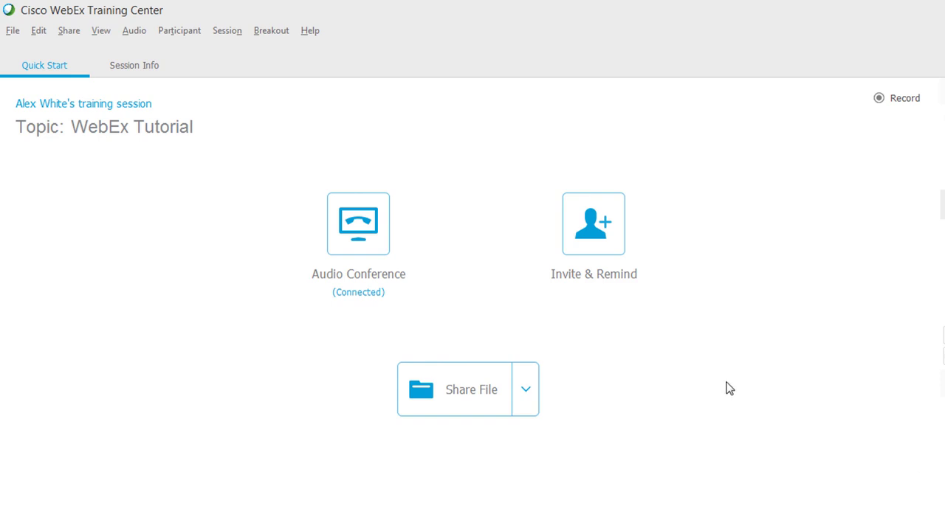
- Disable Q & A and Attention tracking in the training session's communication options
left_click(228, 33)
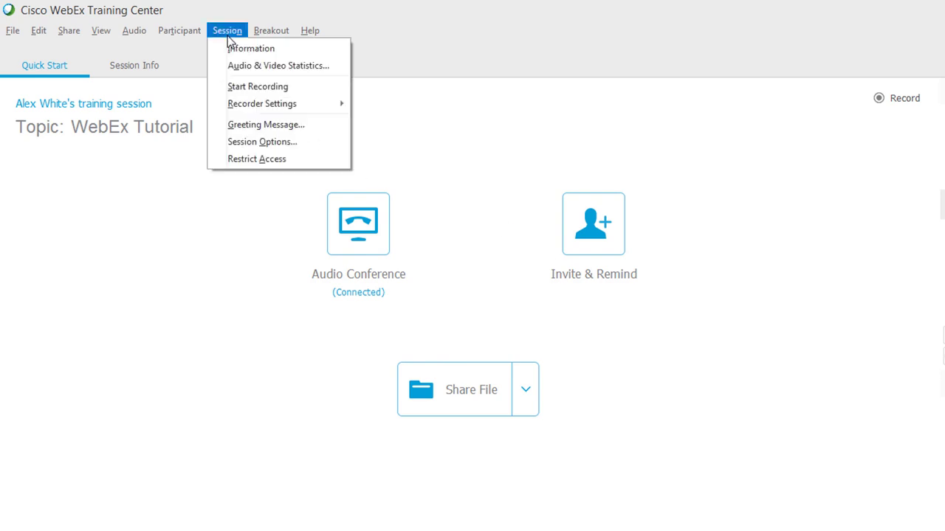
left_click(310, 149)
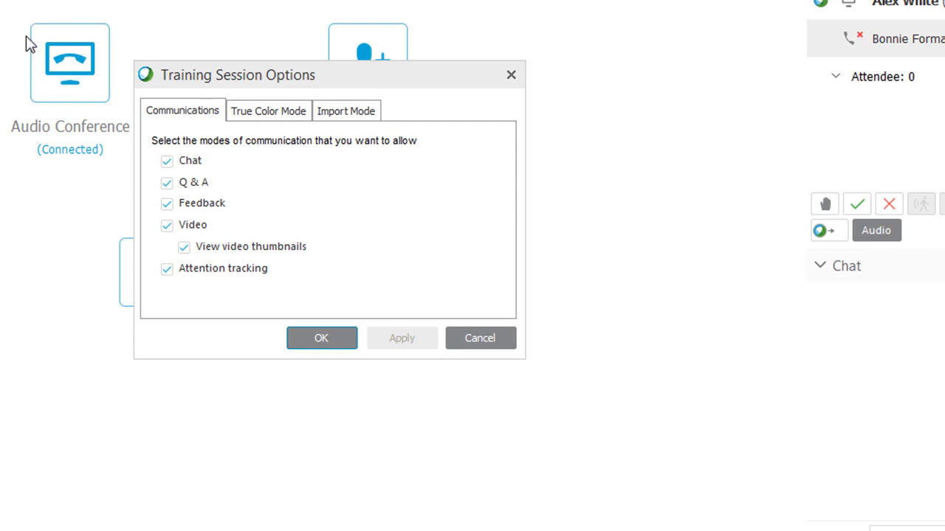
left_click(169, 185)
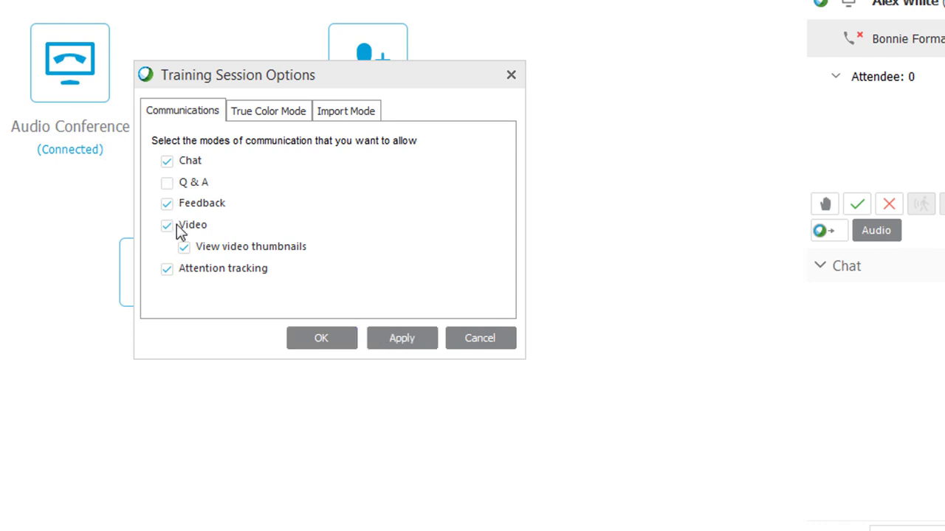
left_click(171, 274)
left_click(332, 343)
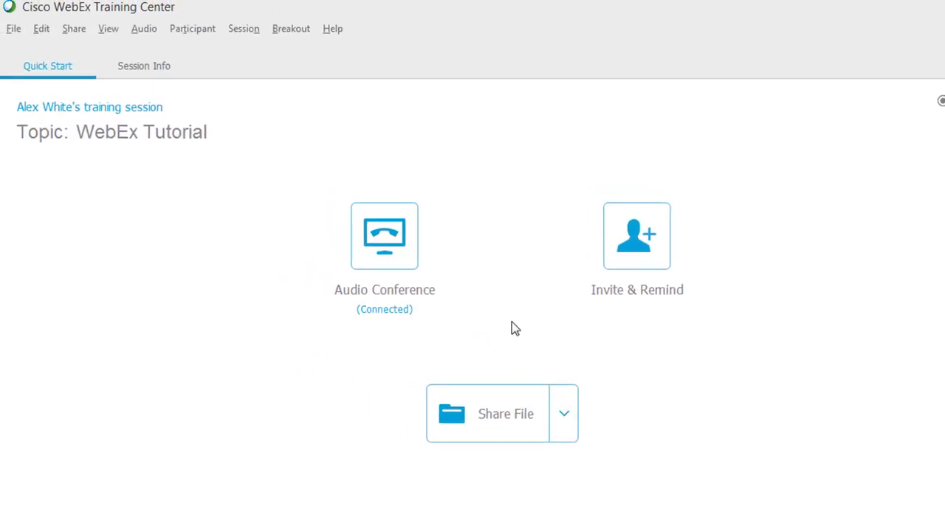
- Reopen the training session options to review the allowed communication modes, and close them
left_click(245, 30)
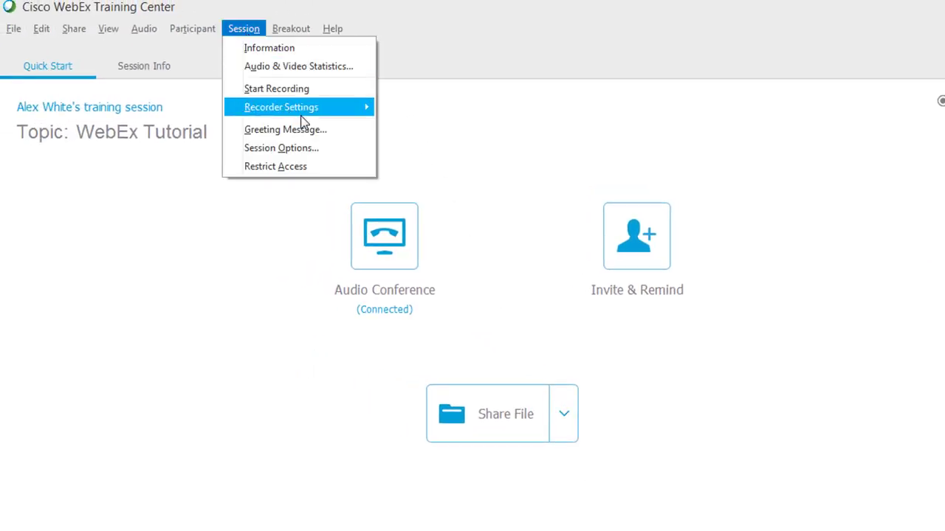
left_click(330, 151)
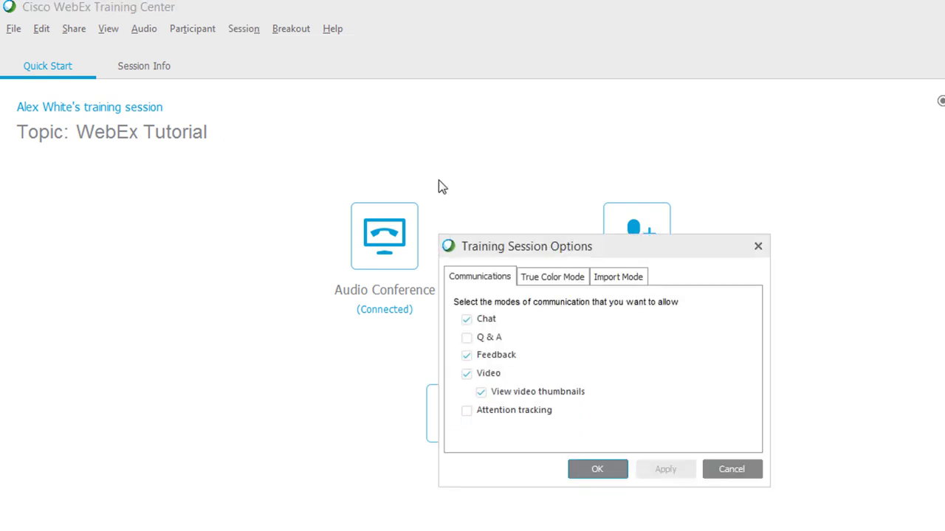
left_click(600, 470)
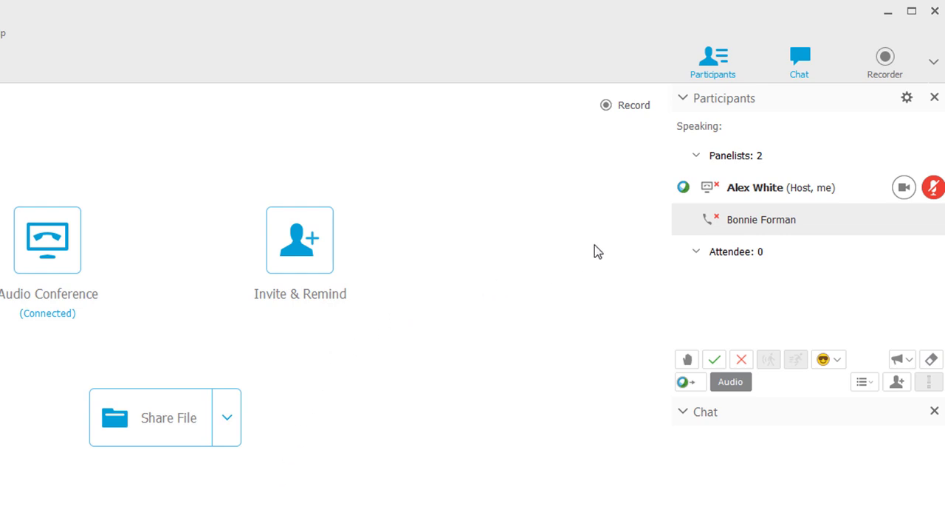
- Try to move the presenter ball from the host to the other panelist, and decline the presenter change
left_click_drag(683, 188, 682, 225)
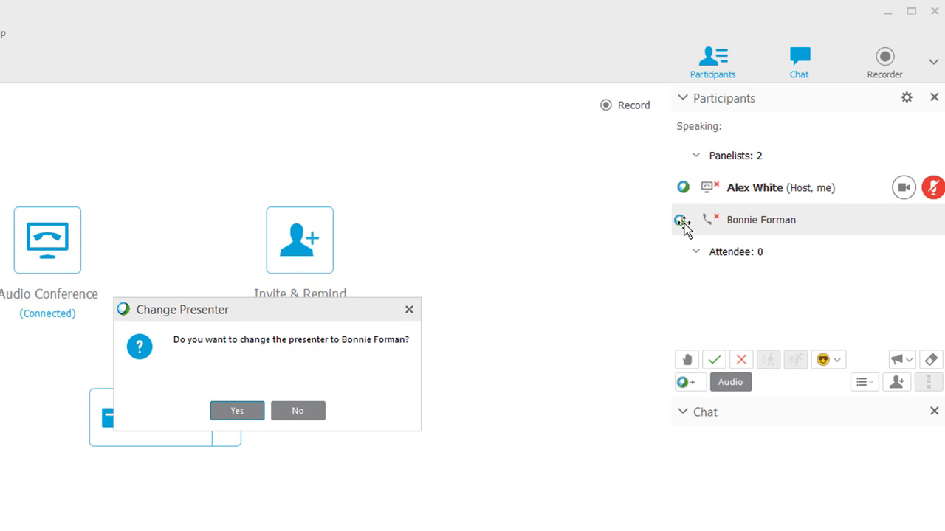
left_click(321, 411)
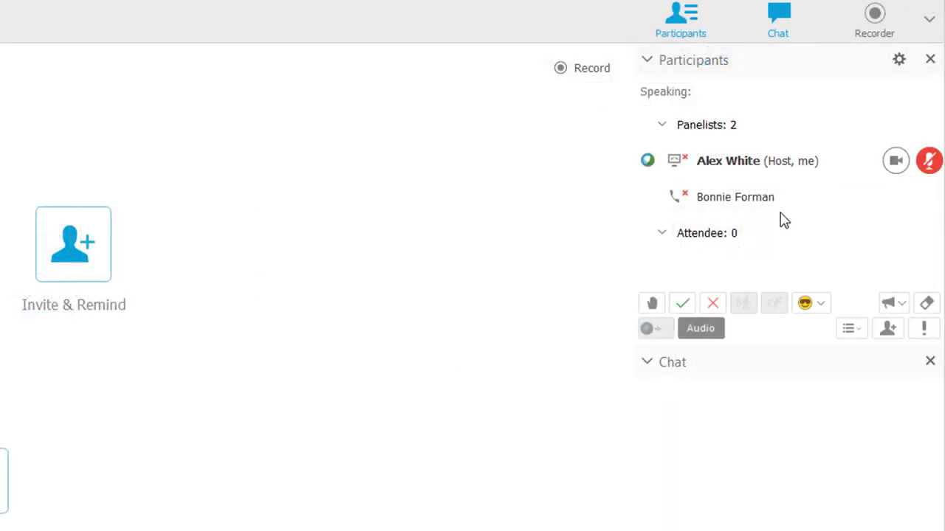
- Check the role-change option for the other panelist, and hand over the presenter role to that panelist with the presenter ball
left_click(785, 202)
right_click(789, 200)
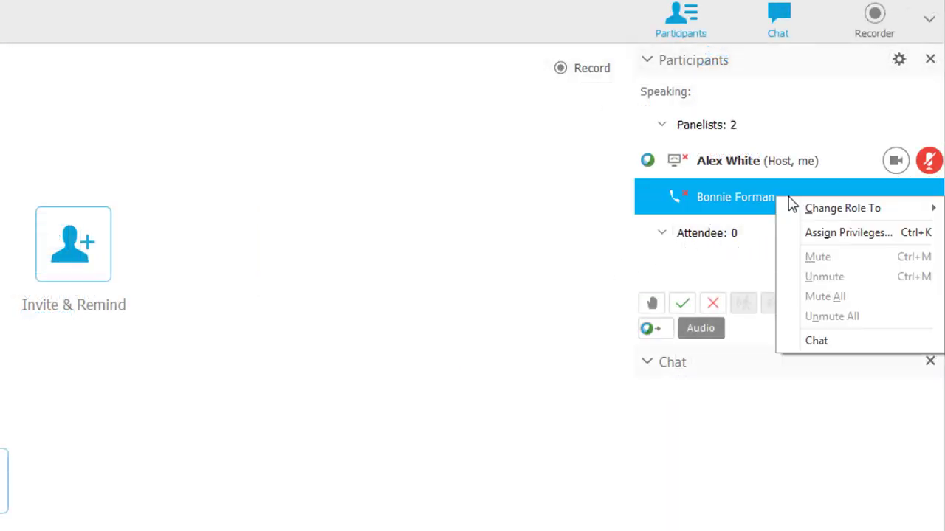
mouse_move(807, 217)
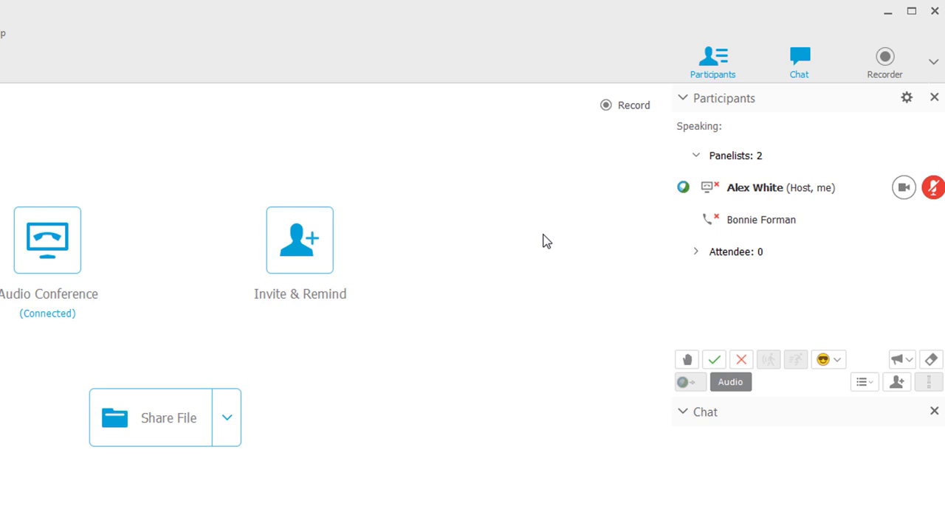
left_click_drag(682, 187, 683, 219)
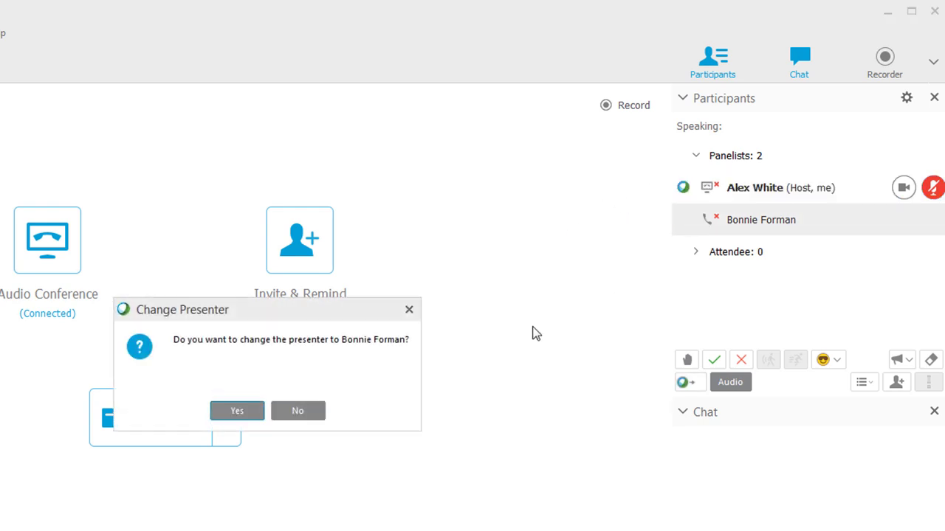
left_click(251, 409)
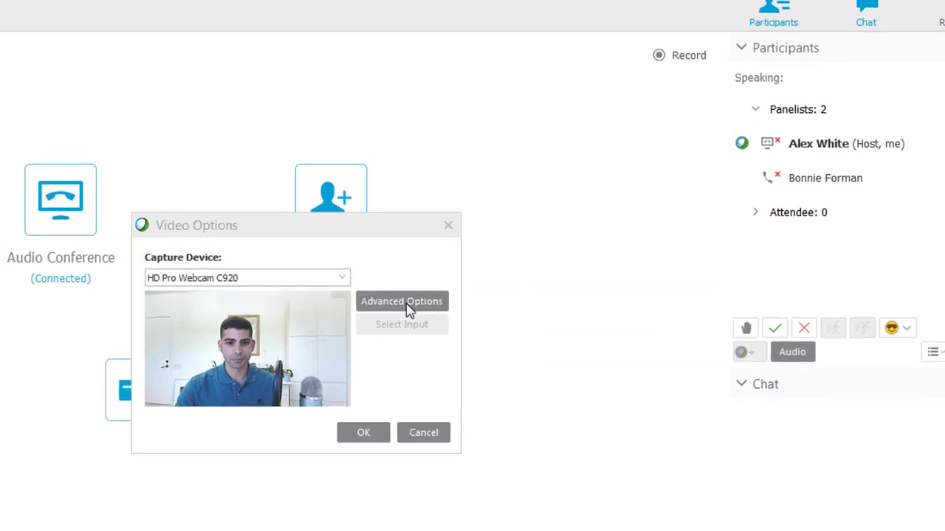
- Adjust the webcam's brightness in the advanced video options and accept the video settings
left_click(373, 336)
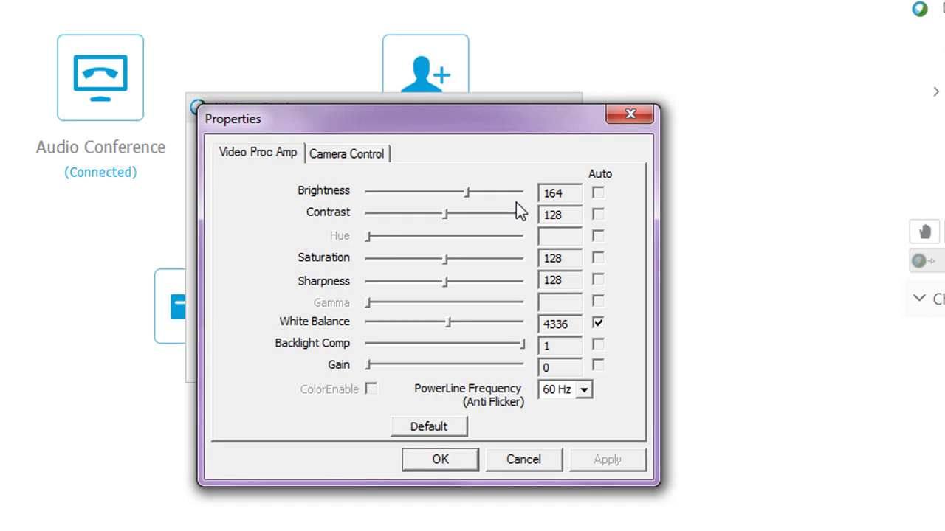
mouse_move(467, 197)
left_mouse_down()
mouse_move(477, 197)
mouse_move(465, 197)
left_mouse_up()
left_click(460, 460)
left_click(465, 366)
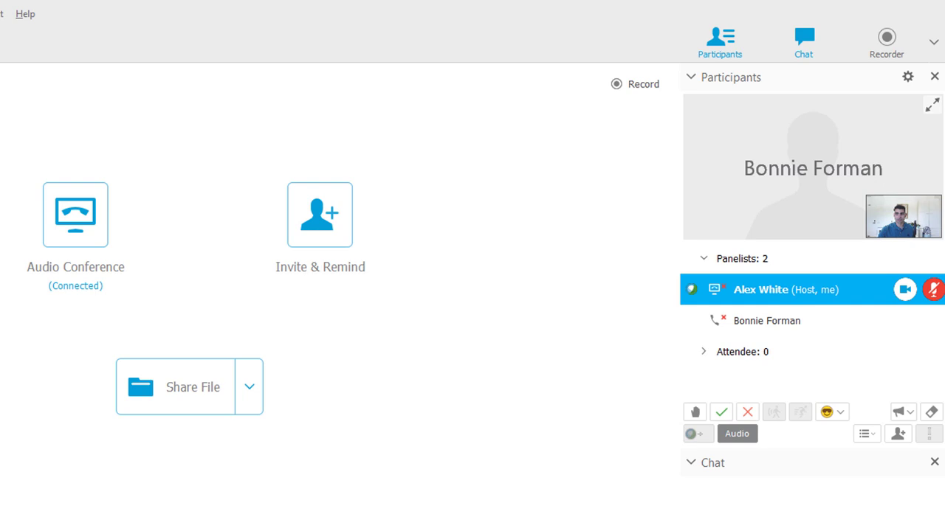
- Lock the video focus on a specific participant, choosing the host as the person everyone sees
mouse_move(699, 233)
left_click(694, 231)
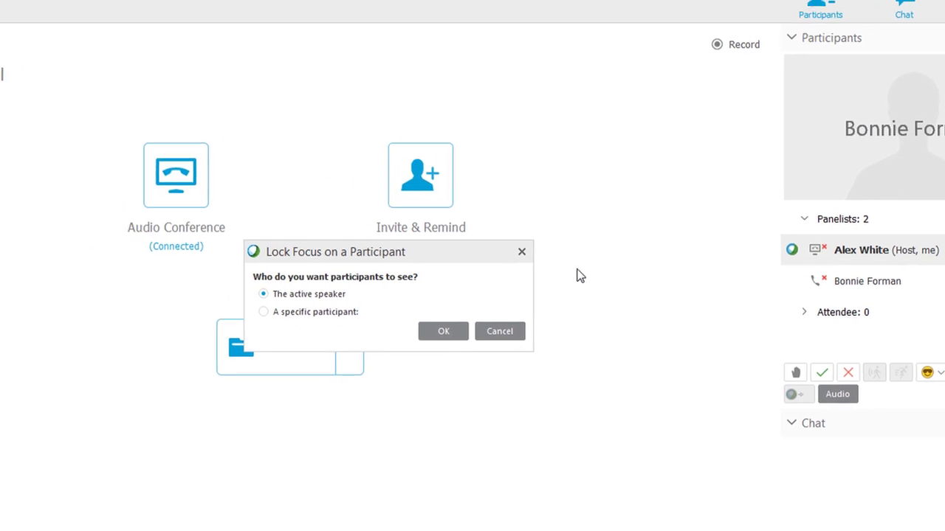
left_click(325, 313)
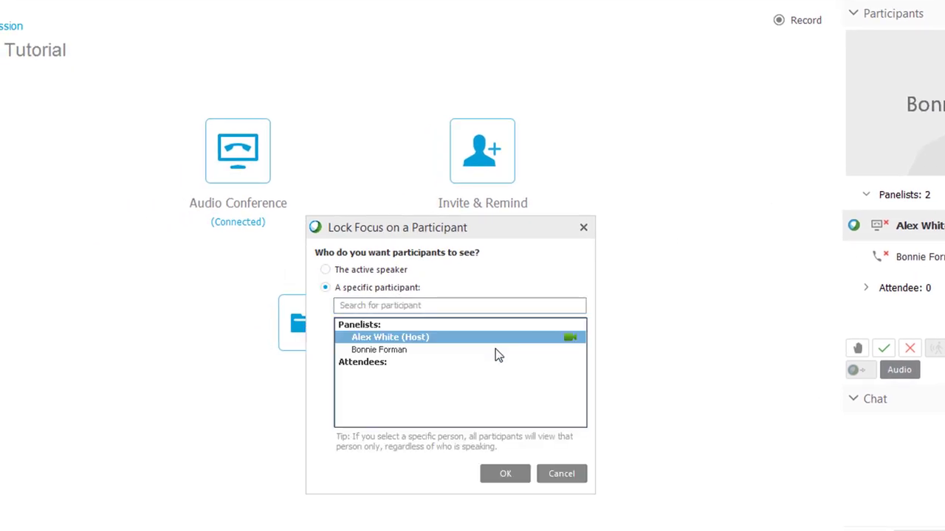
left_click(505, 473)
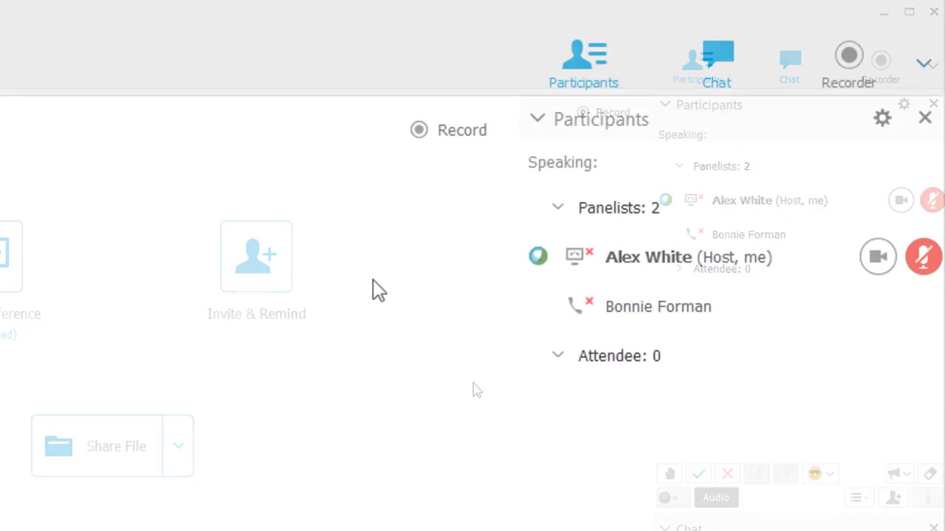
- Show the Polling panel, add a second poll and switch back to Poll1
left_click(924, 63)
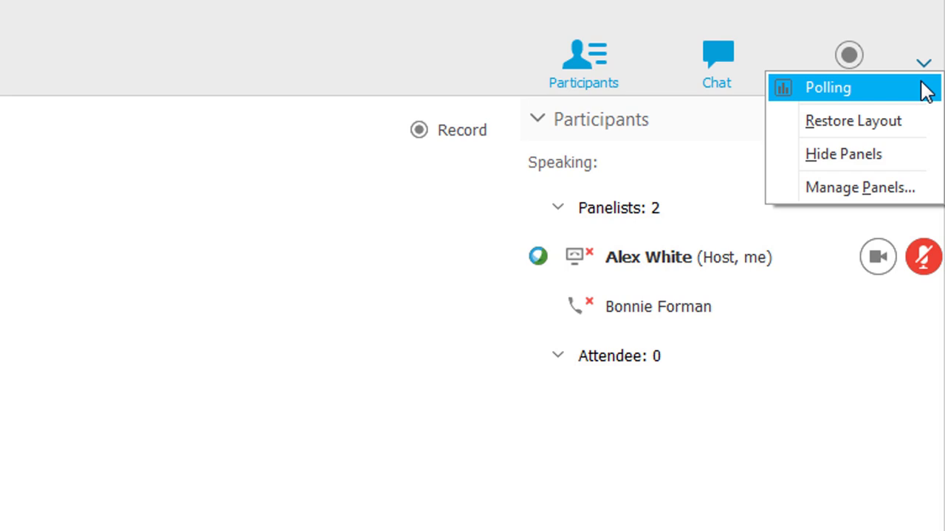
left_click(927, 90)
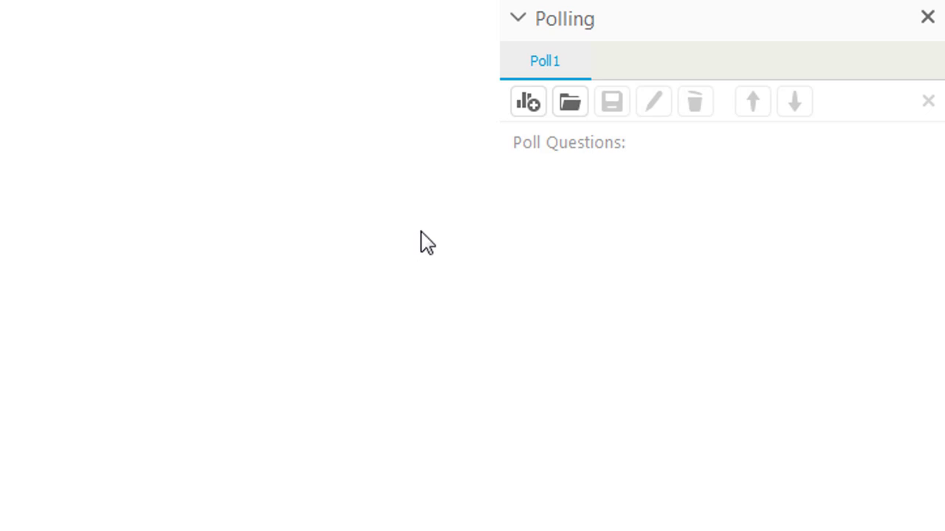
left_click(525, 107)
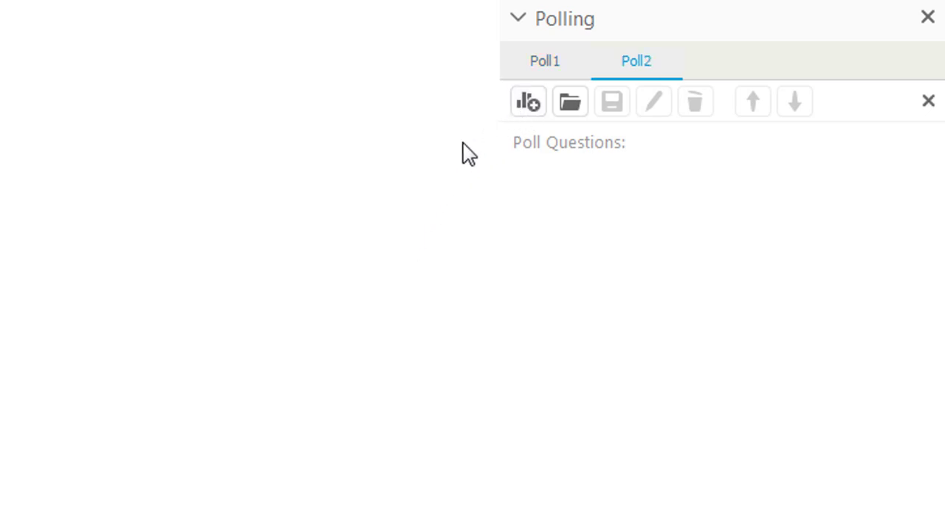
double_click(544, 64)
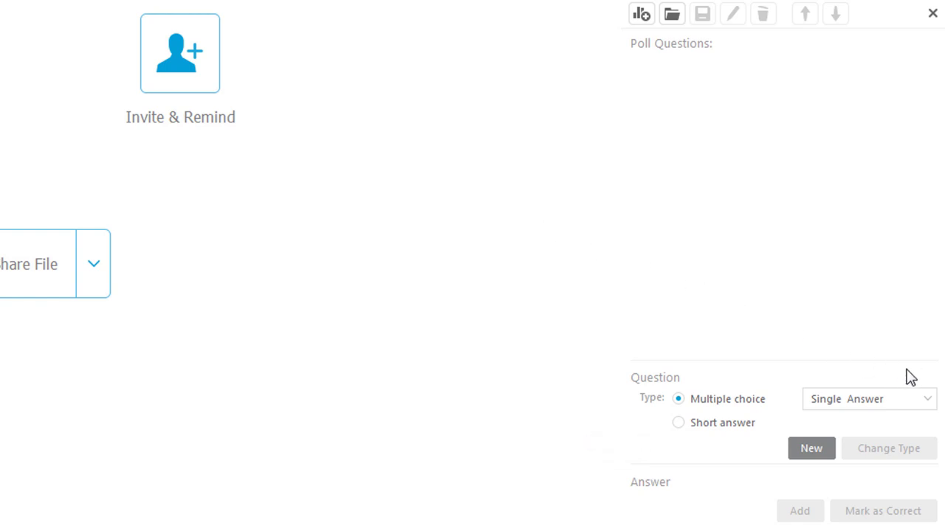
- Add the multiple-choice, single-answer poll question "Is this your first webinar?" with the answers Yes and No
left_click(931, 404)
left_click(932, 405)
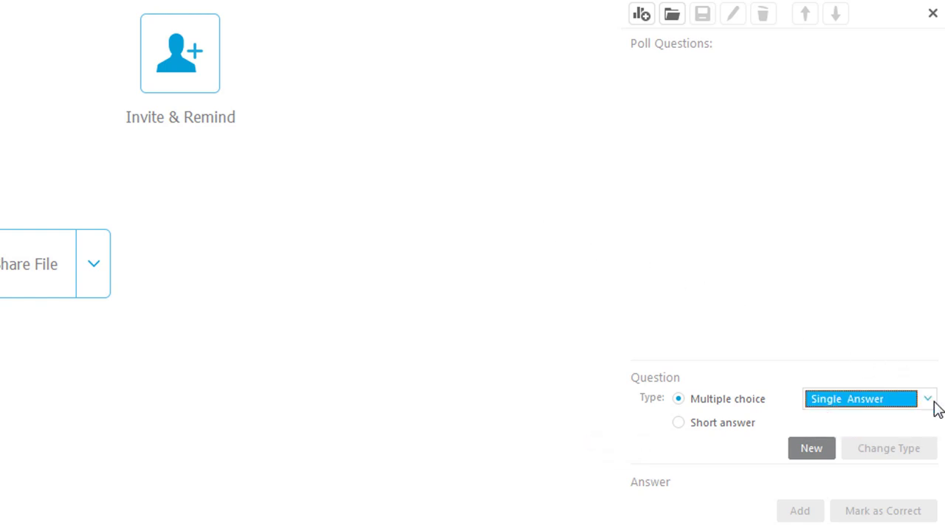
left_click(825, 449)
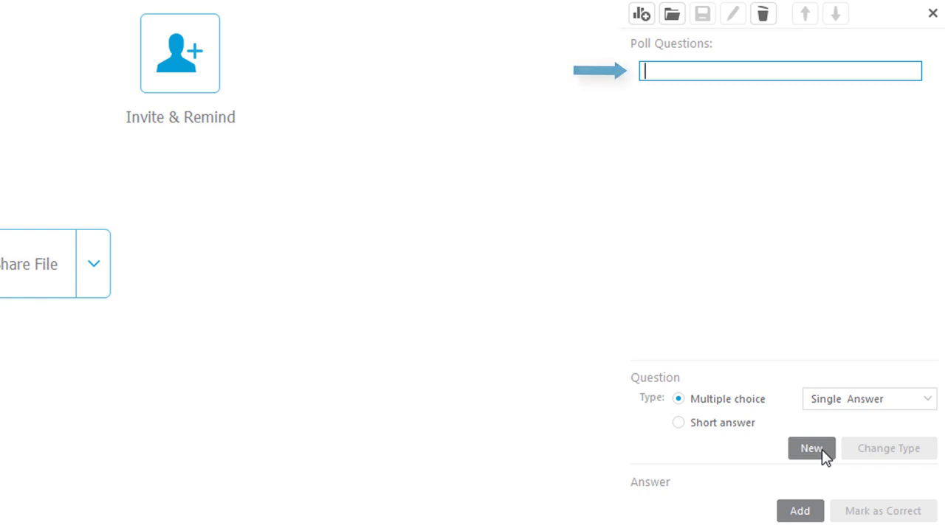
type("Is this your first webinar?")
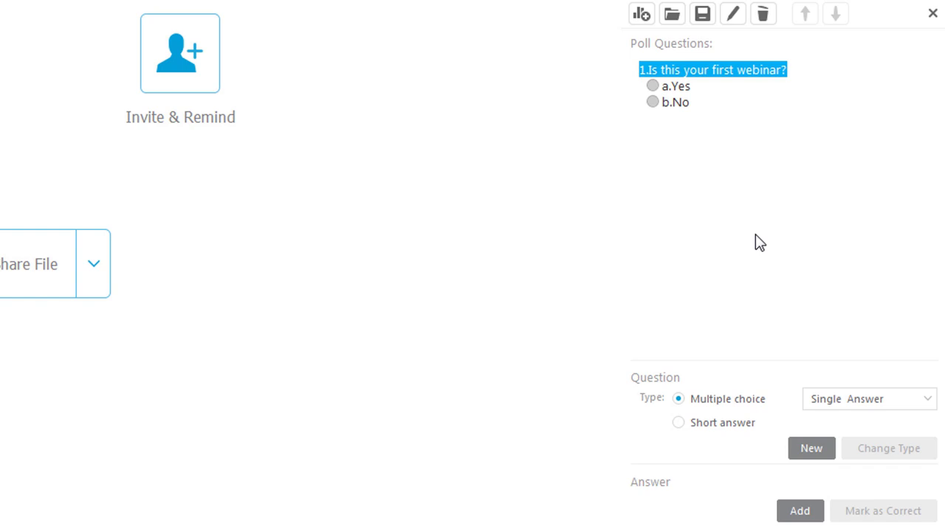
- Move the poll answer No above Yes and back below it, and reopen its text for editing
left_click(685, 104)
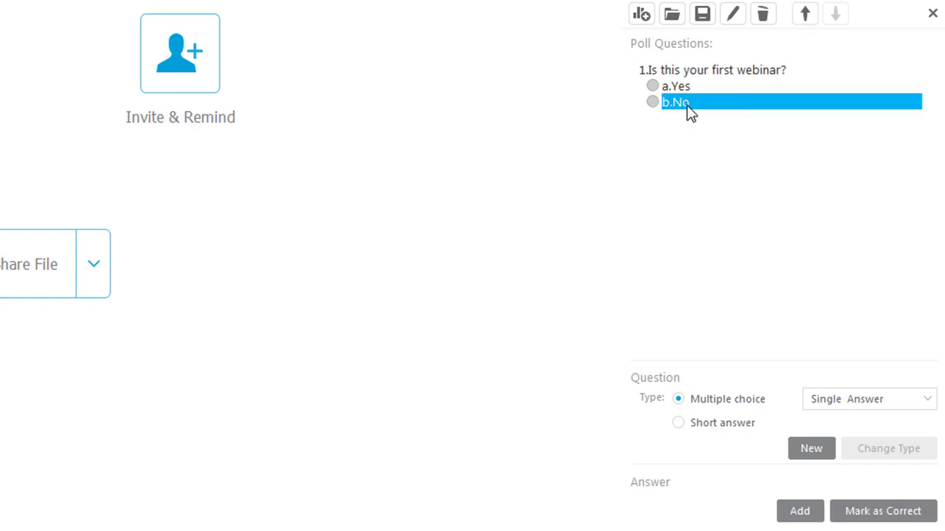
left_click(805, 16)
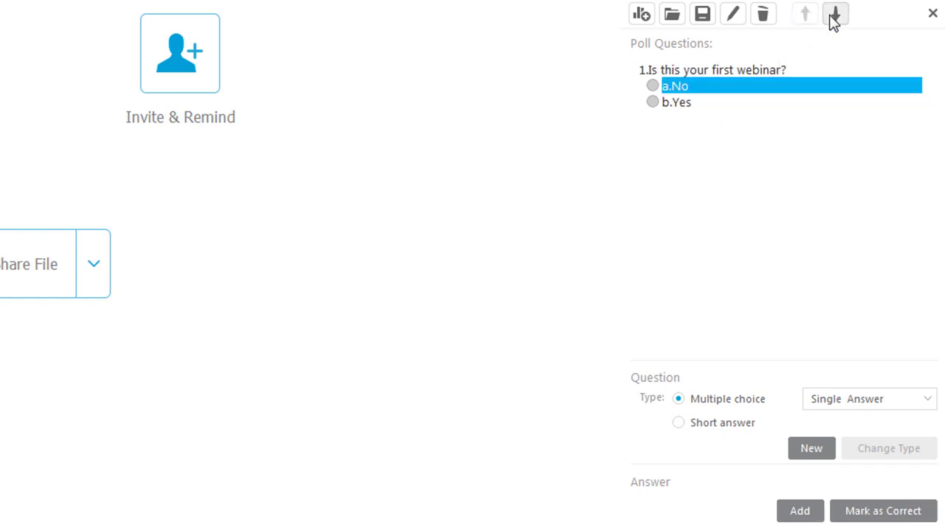
left_click(834, 16)
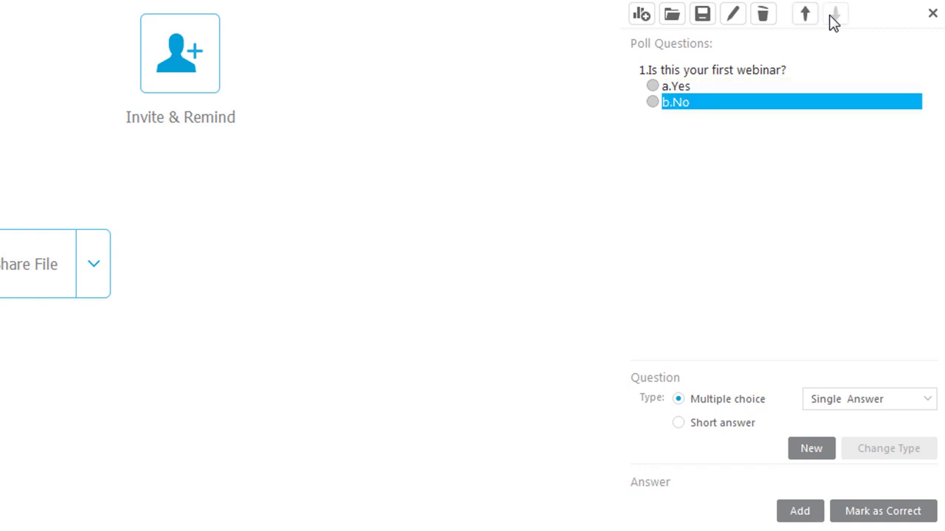
left_click(733, 16)
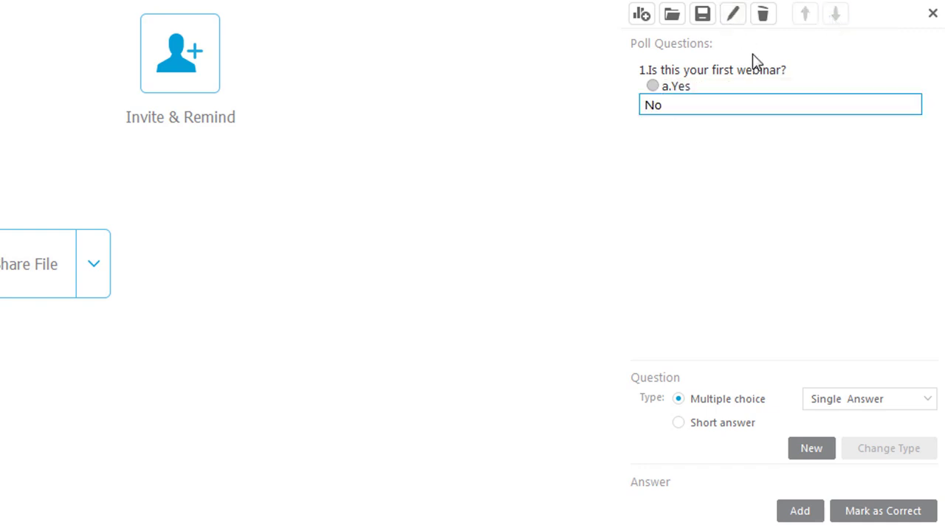
key("Return")
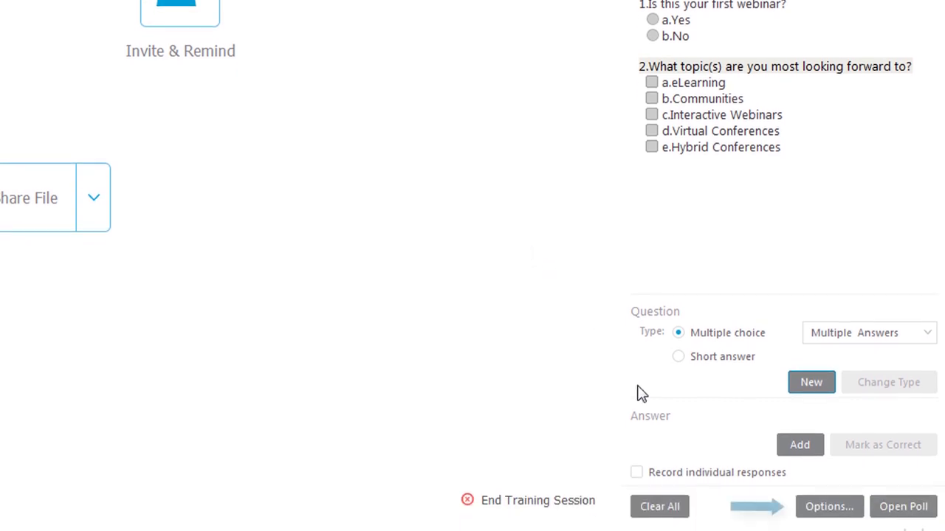
- Open the poll with a 0:30 time limit, and answer it with No and all five topics
left_click(829, 507)
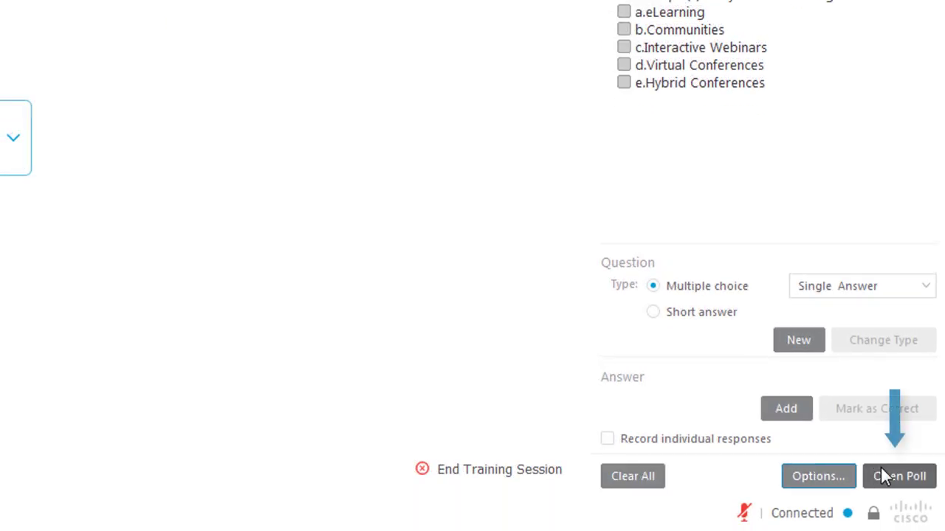
left_click(881, 470)
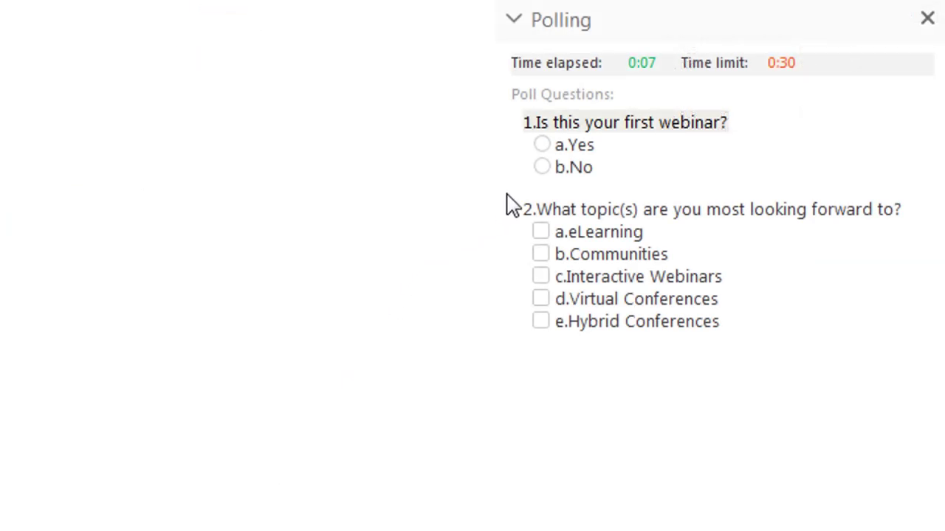
left_click(542, 168)
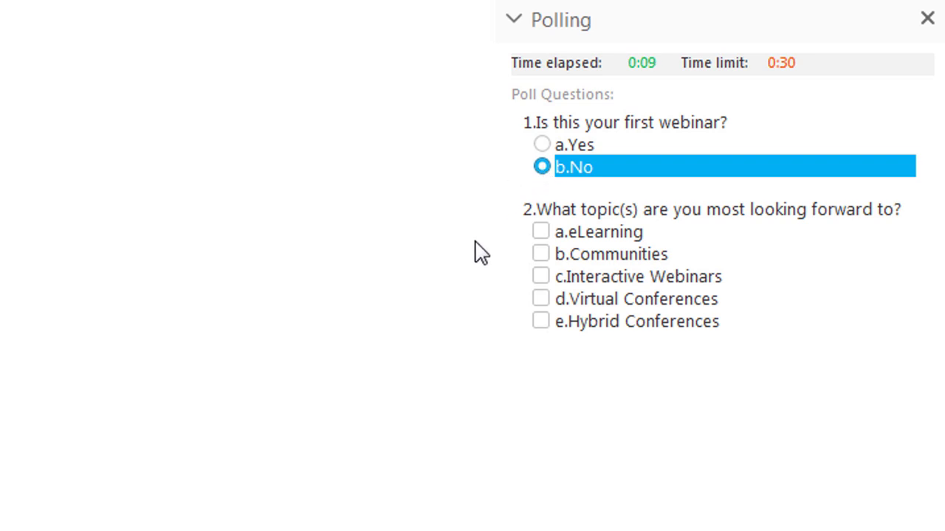
left_click(542, 233)
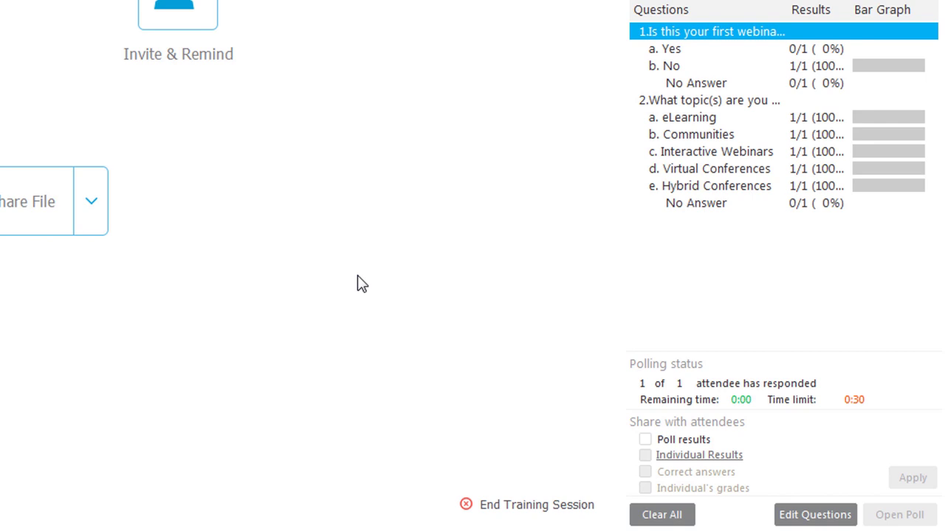
- Share the poll results with the attendees
left_click(652, 440)
left_click(914, 481)
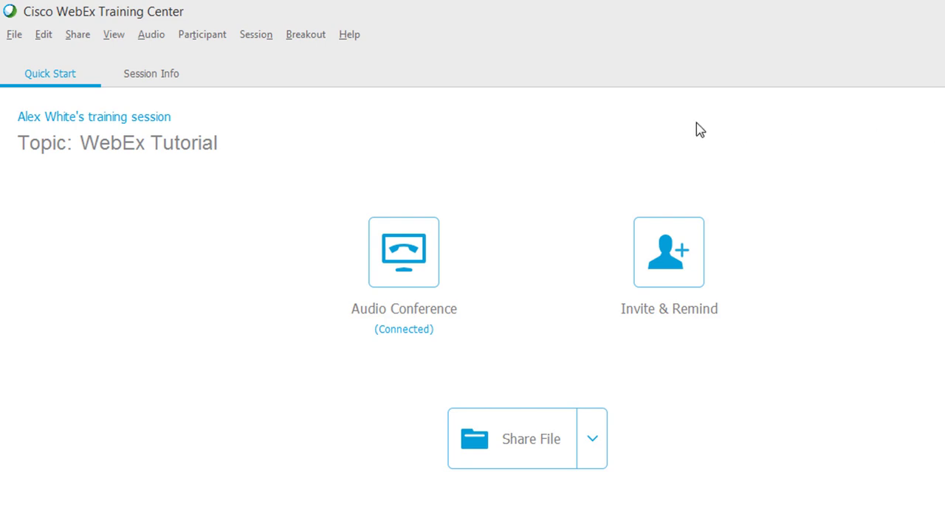
- Start sharing the desktop with the participants and reveal the sharing controls
left_click(82, 37)
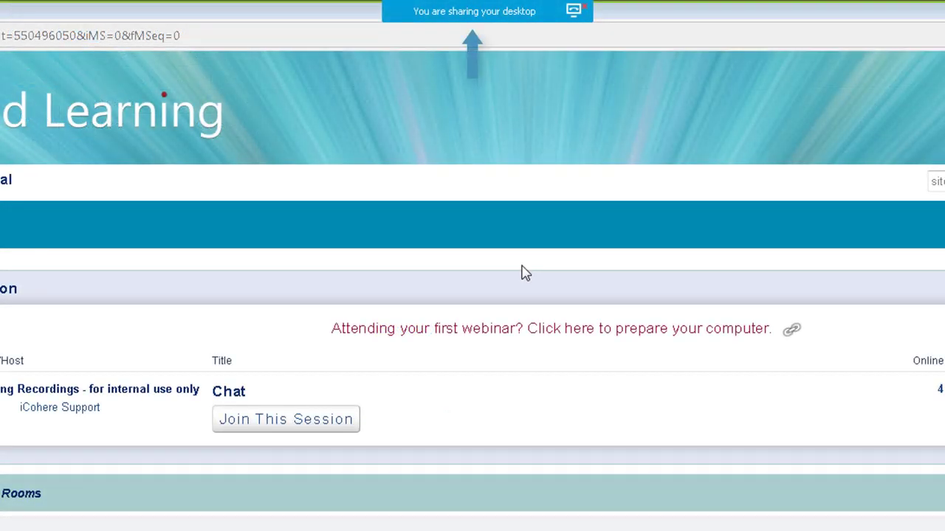
mouse_move(470, 44)
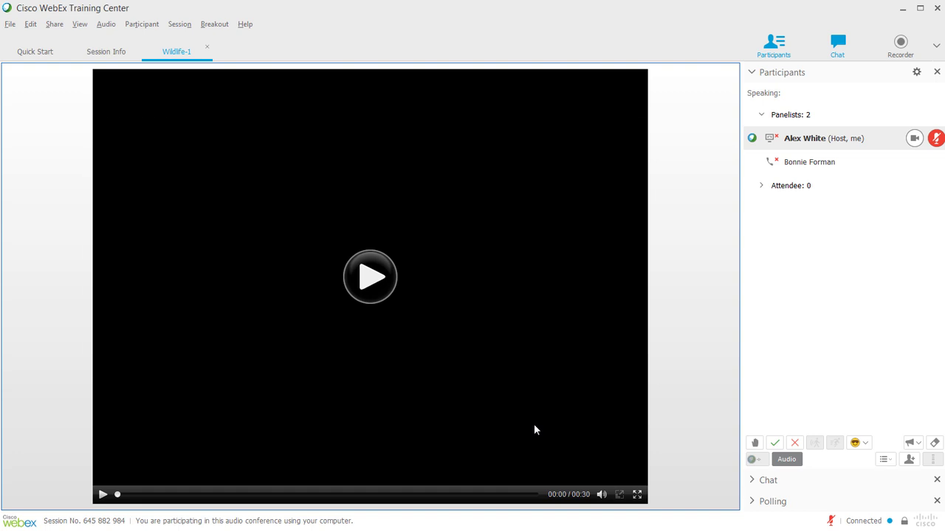
- Play the shared Wildlife-1 video for the participants and pause it
left_click(535, 425)
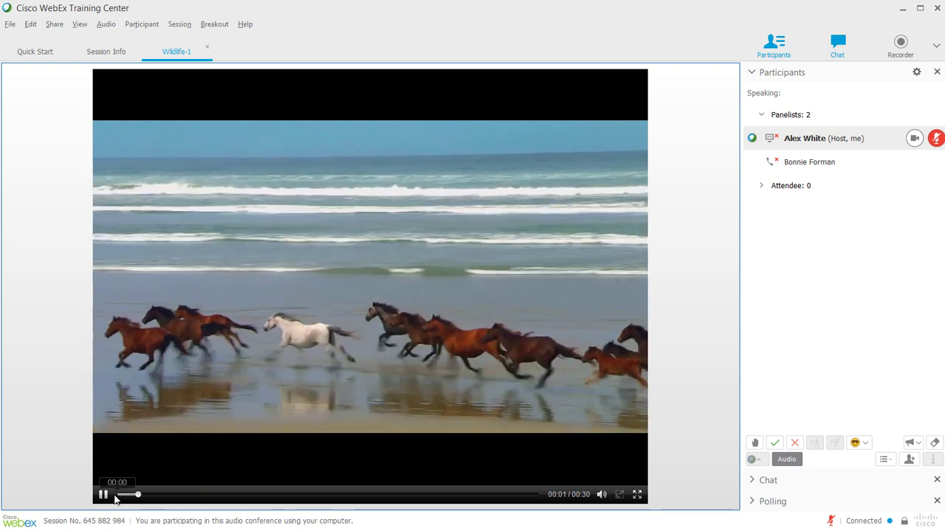
left_click(107, 496)
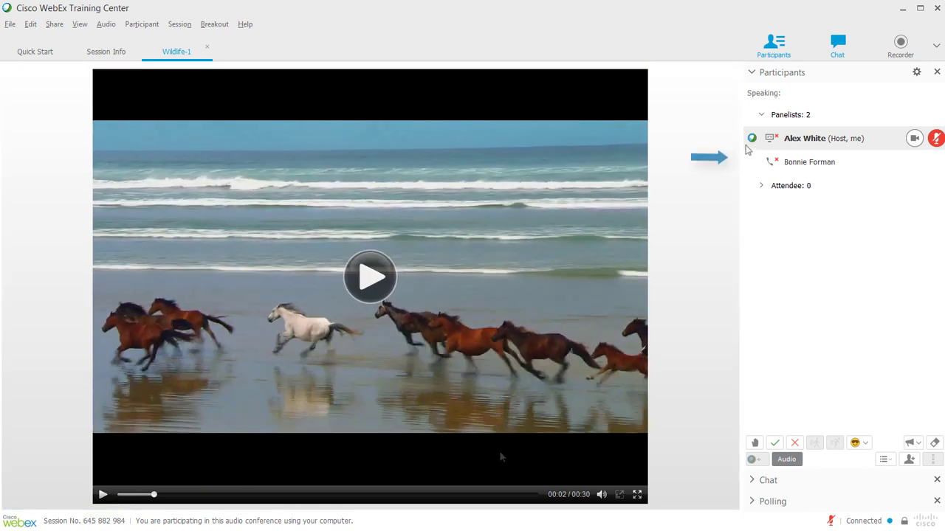
- Hand the presenter role over to the other panelist, and reclaim it for the host
left_click_drag(752, 139, 753, 163)
left_click(423, 305)
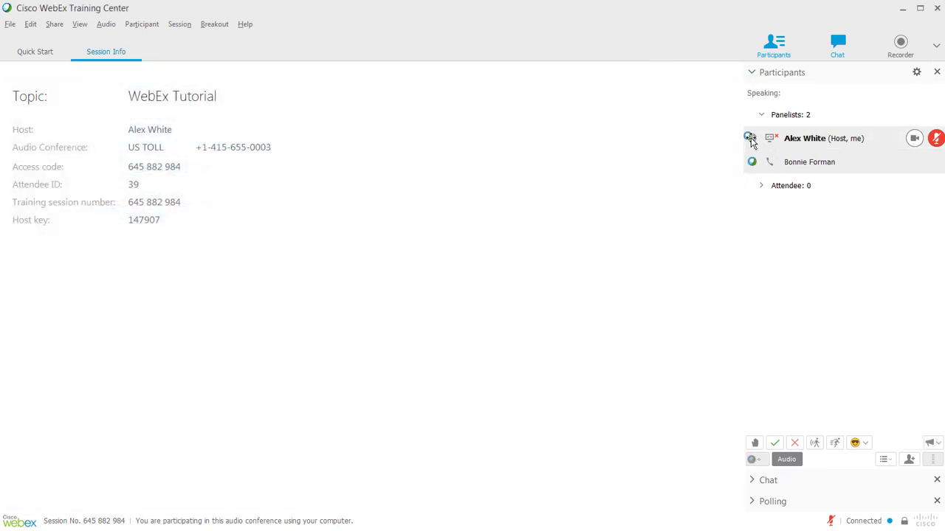
left_click_drag(751, 142, 751, 142)
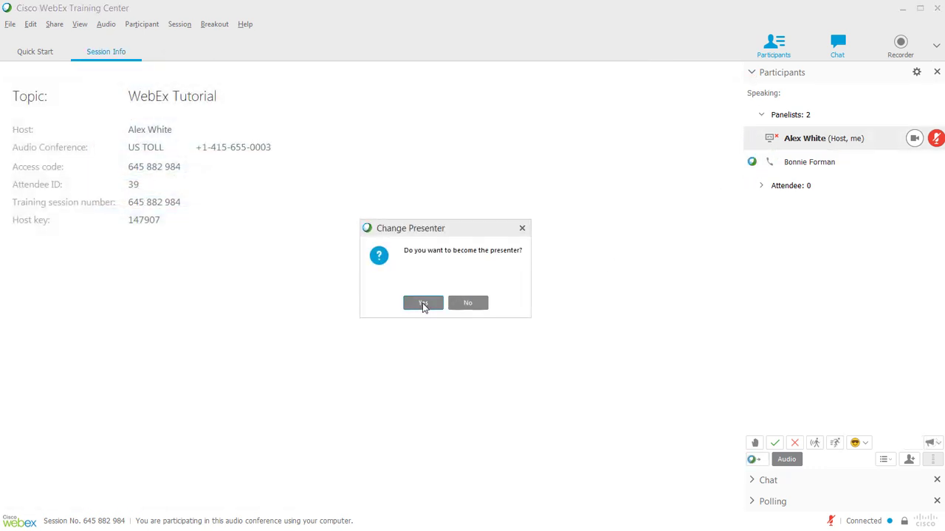
left_click(423, 303)
- Share the Wildlife-1 video file and the eLearning Design Course presentation file, and display the presentation
left_click(56, 24)
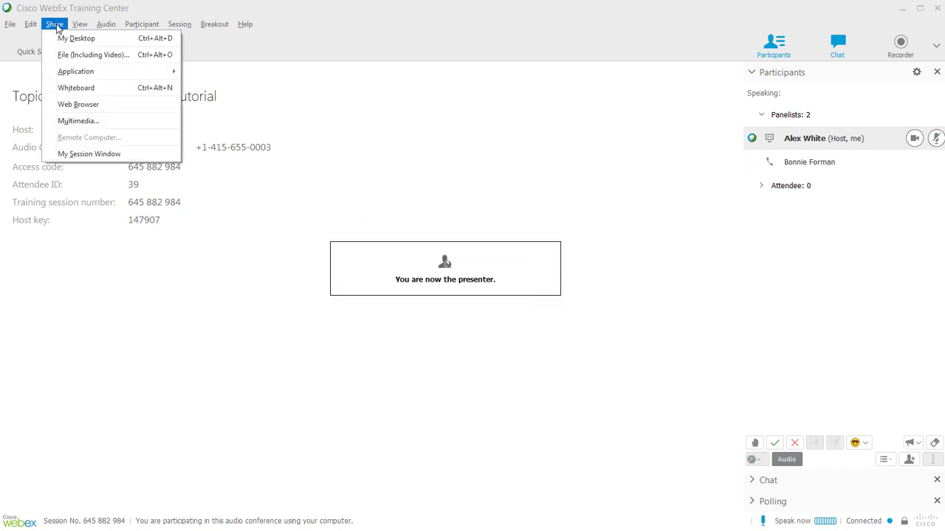
left_click(74, 58)
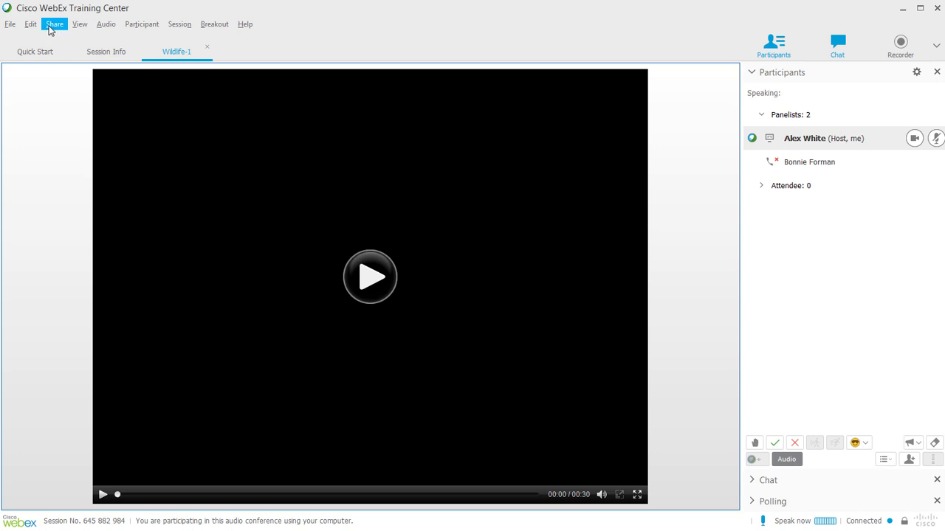
left_click(47, 28)
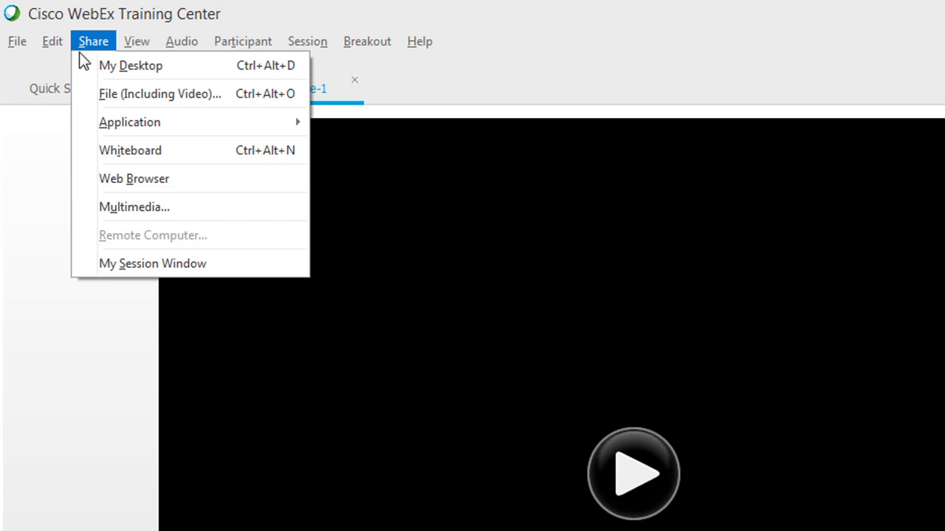
left_click(114, 94)
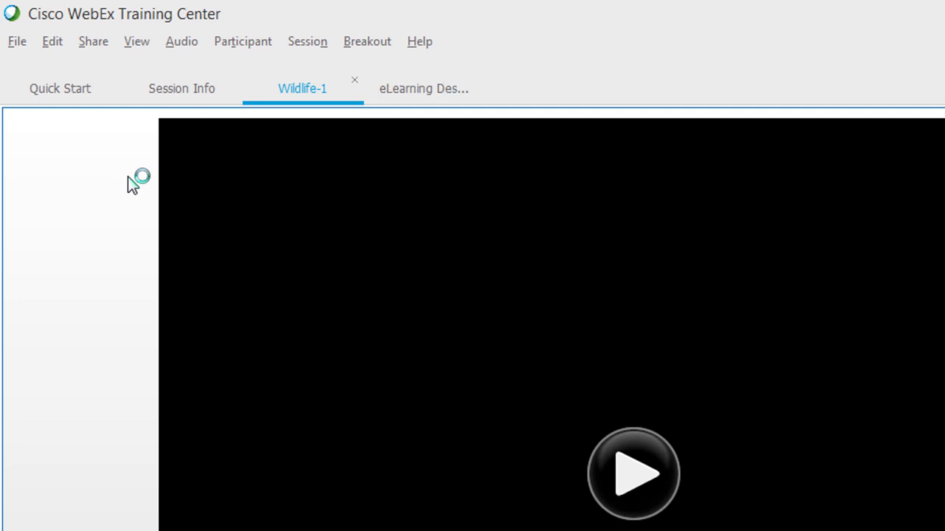
left_click(393, 90)
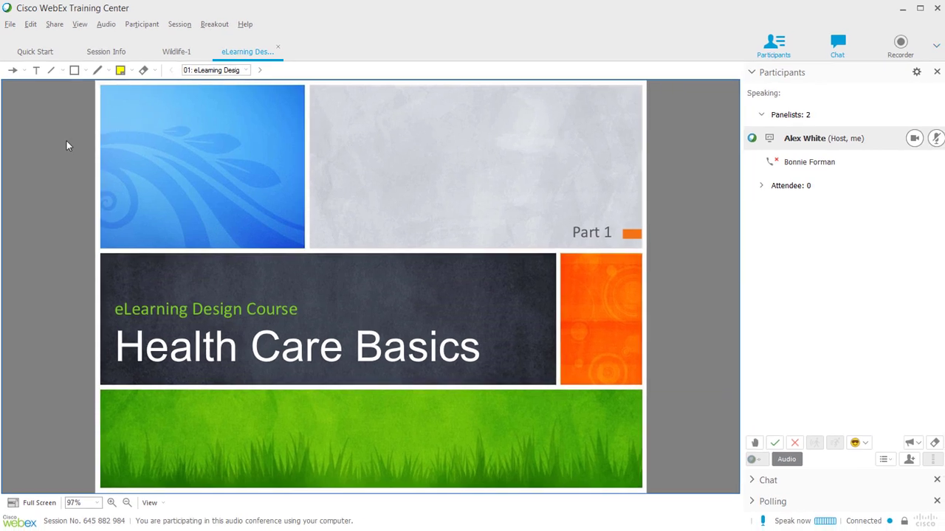